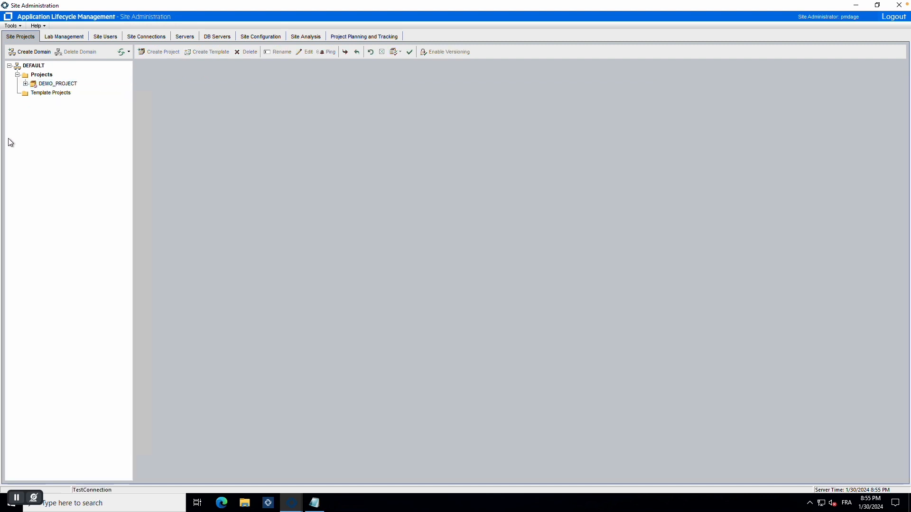
Step: Activate DEMO_PROJECT and deactivate it again, accepting that its active users are disconnected
right_click(51, 86)
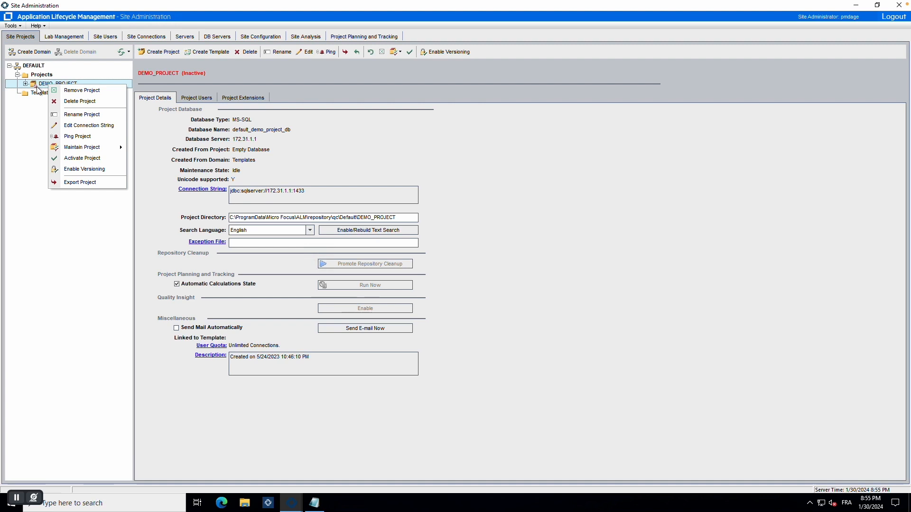
click(79, 158)
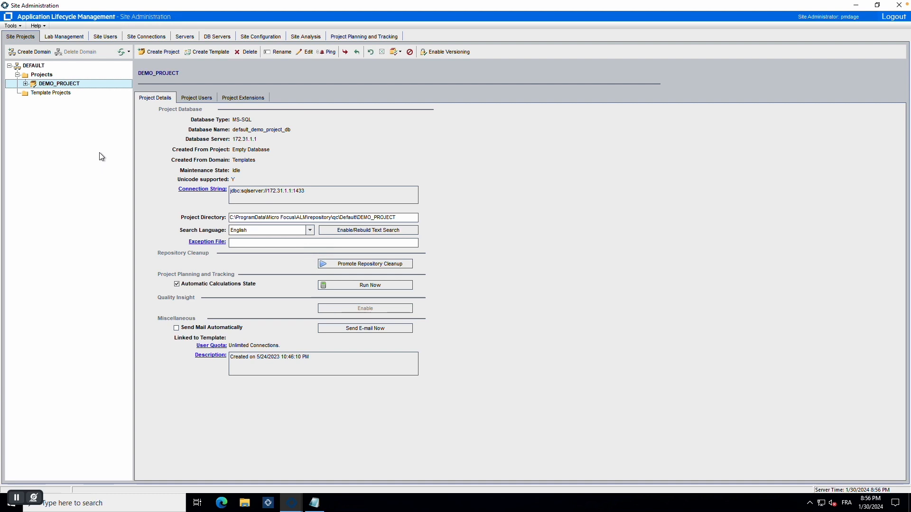
right_click(92, 89)
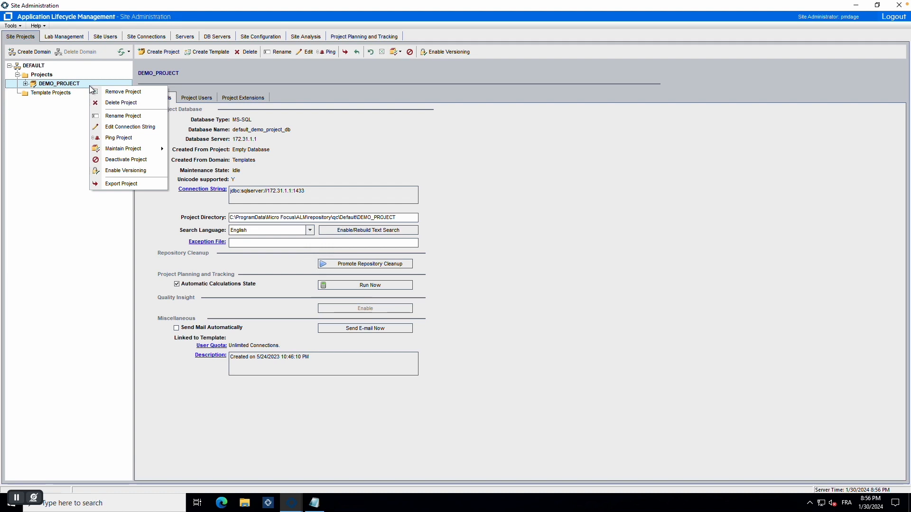
click(120, 159)
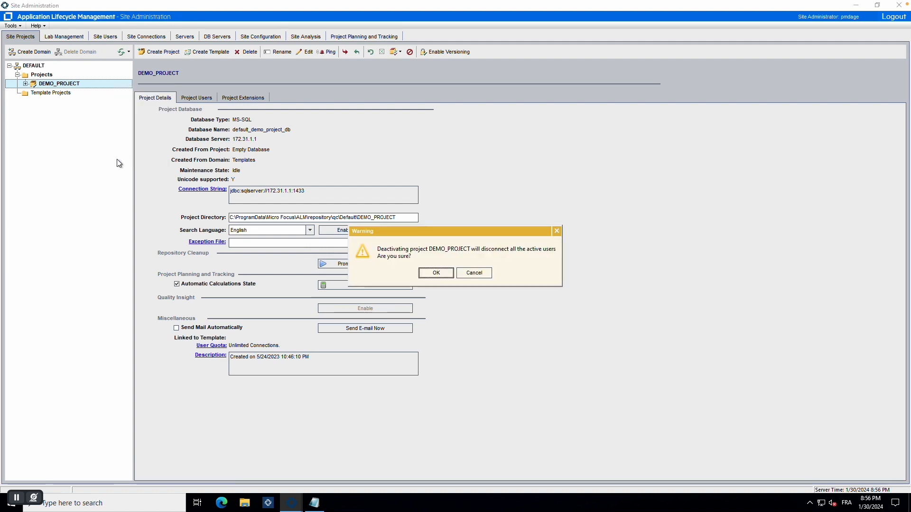
click(436, 274)
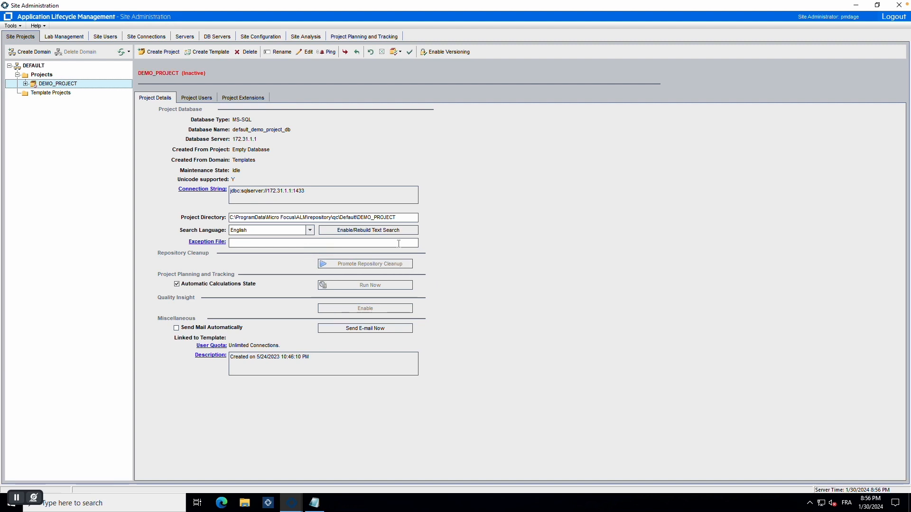
Step: Export DEMO_PROJECT to the Desktop as a QC project file named Demo Project Backup
right_click(98, 84)
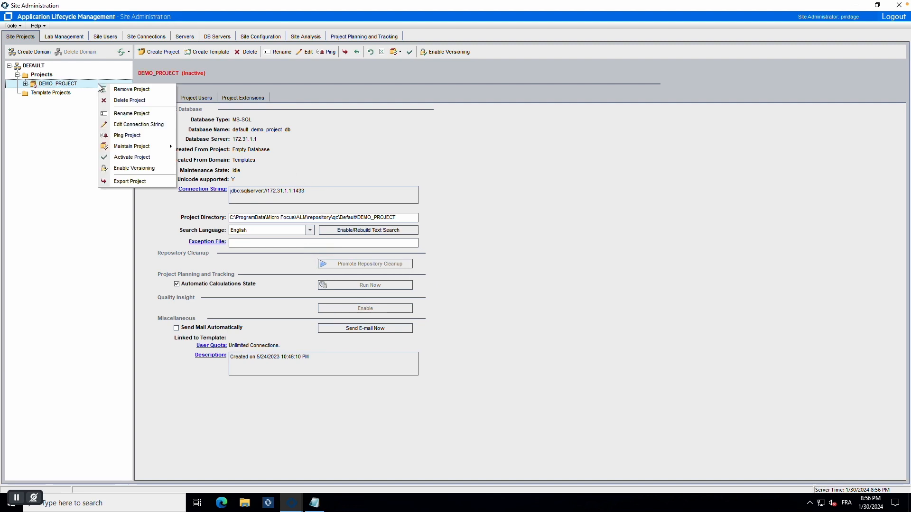
click(140, 180)
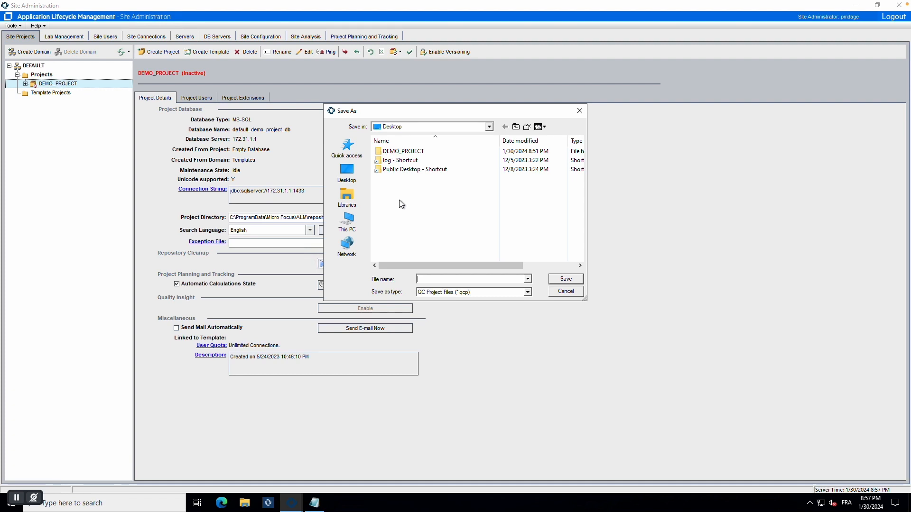
text(Demo Project Backup)
click(565, 280)
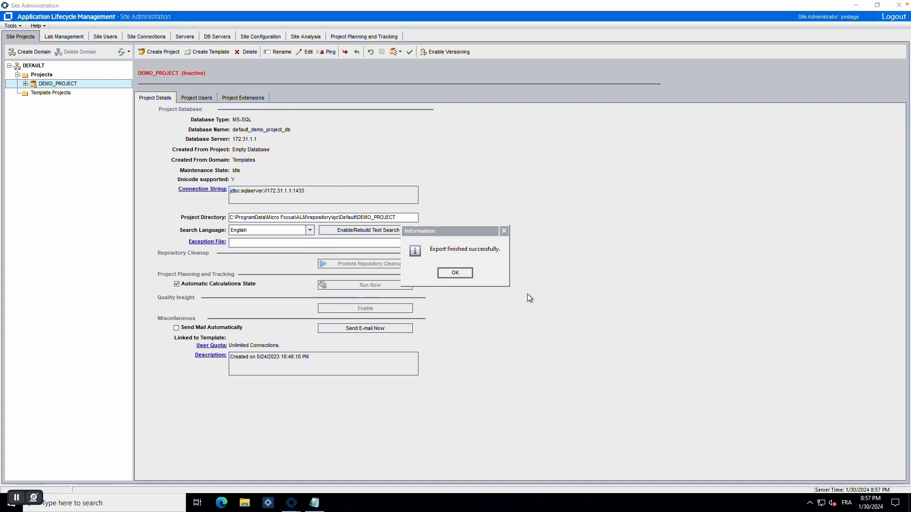
click(455, 274)
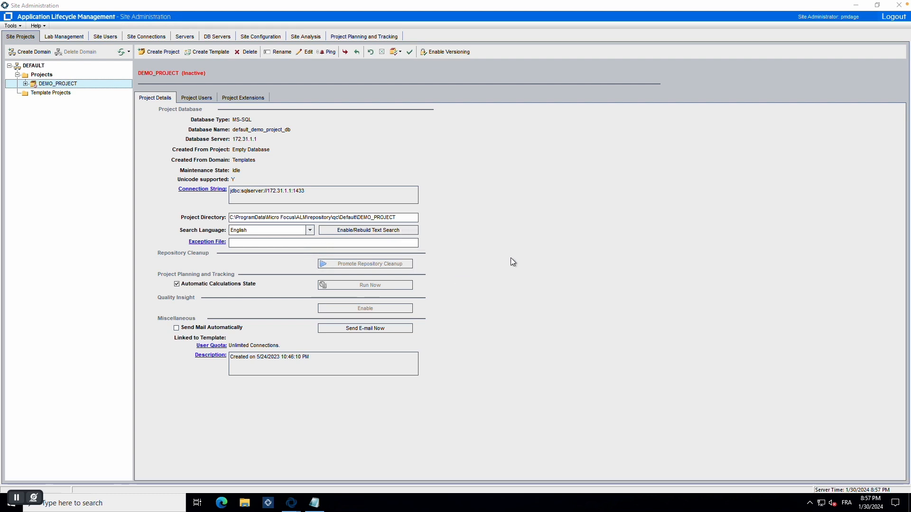
Step: Minimize Site Administration and switch to the Primary ALM Server remote desktop session
click(858, 6)
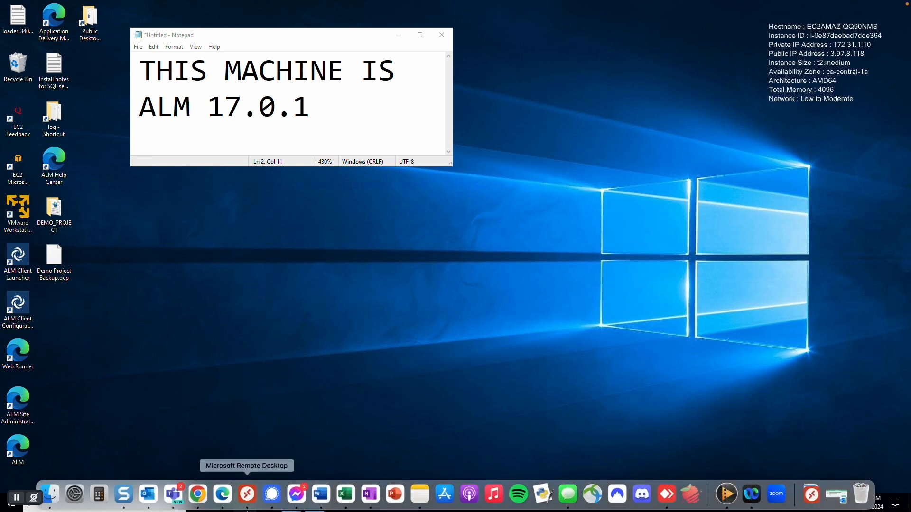
right_click(247, 503)
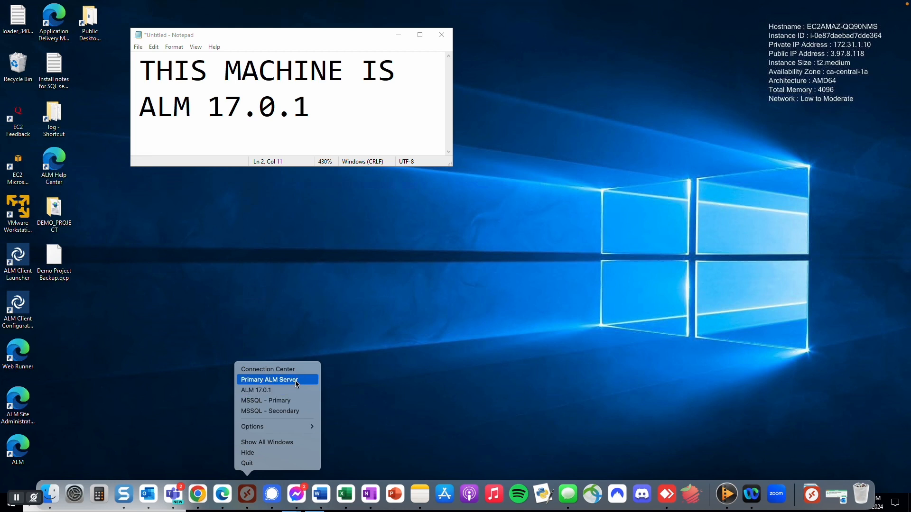
click(285, 380)
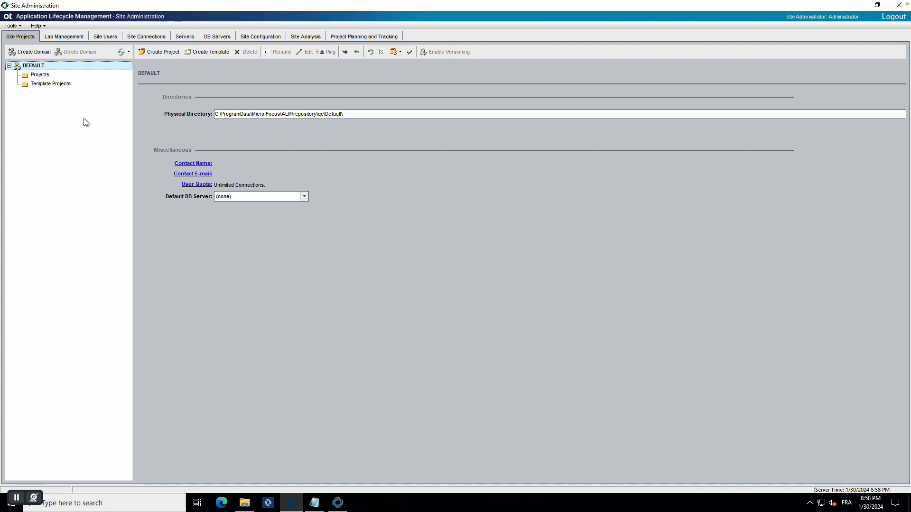
Step: Start a project import into the DEFAULT domain from ALM_DEMO_17.qcp in the Desktop folder ALM Demo Project 17.0
right_click(53, 67)
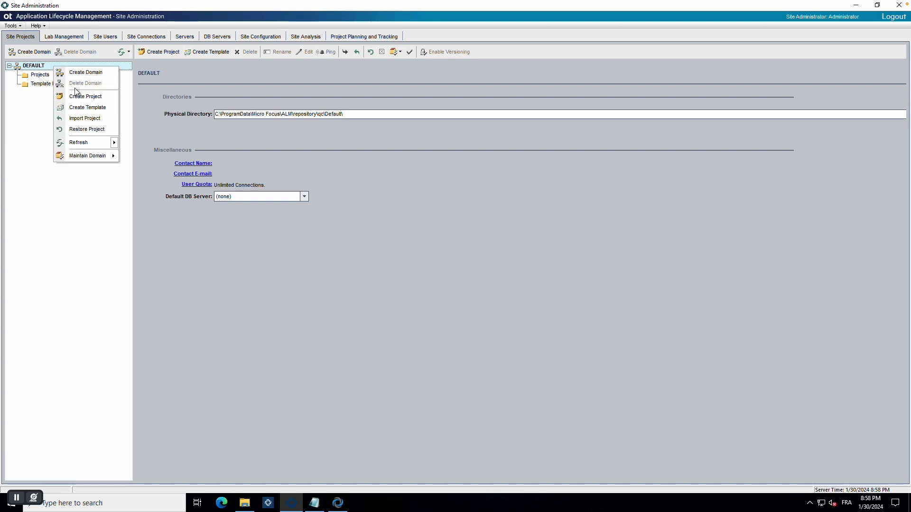
click(85, 120)
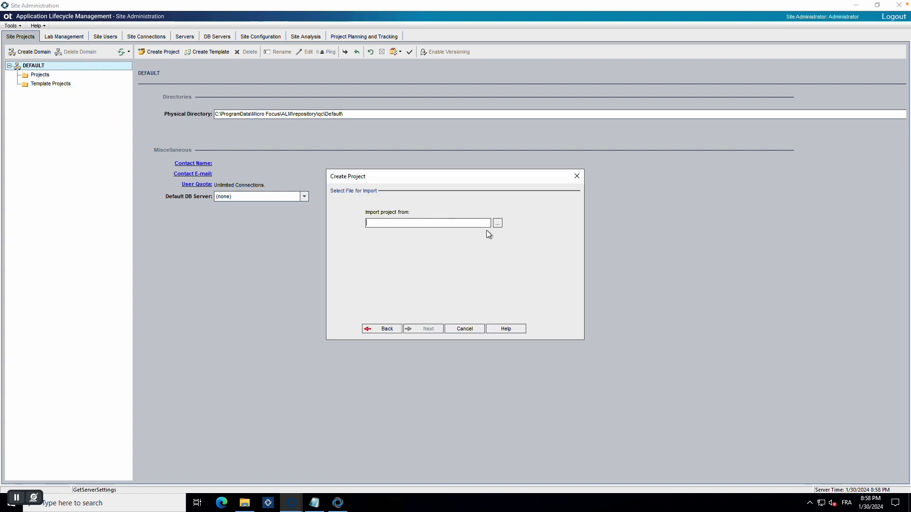
click(497, 223)
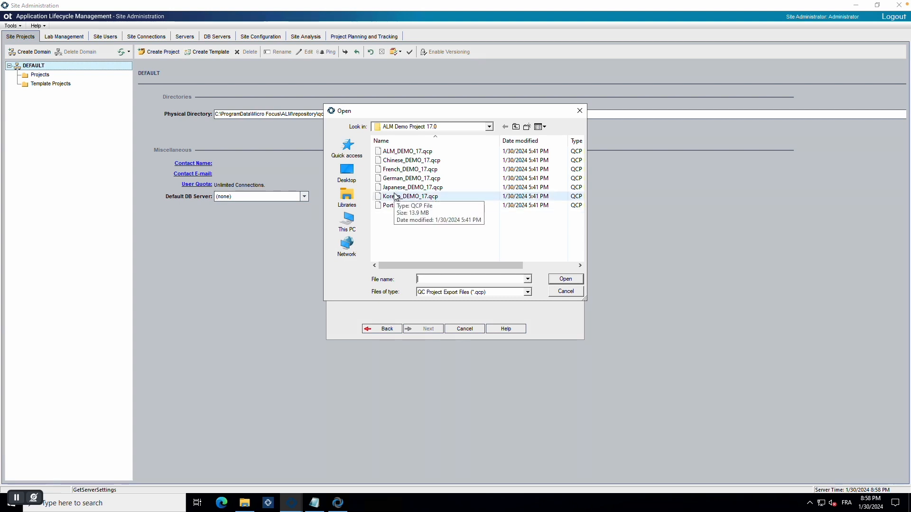
click(352, 175)
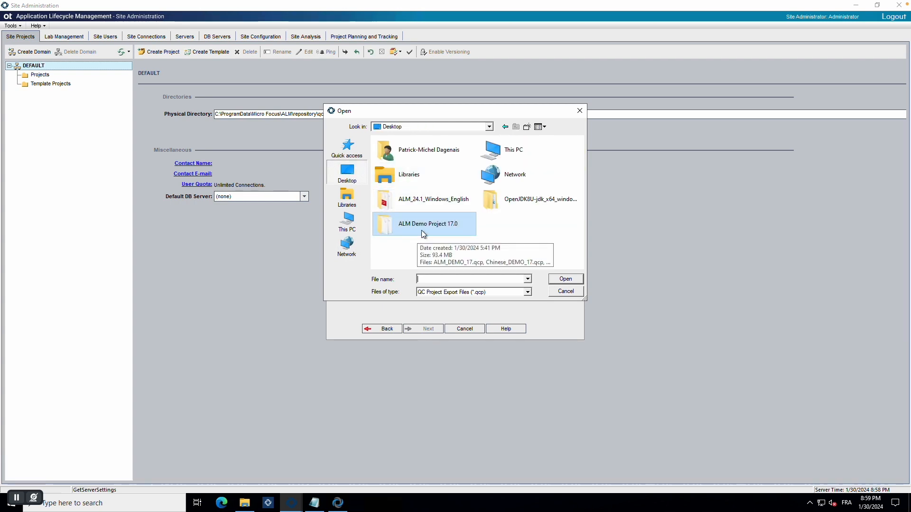
double_click(422, 231)
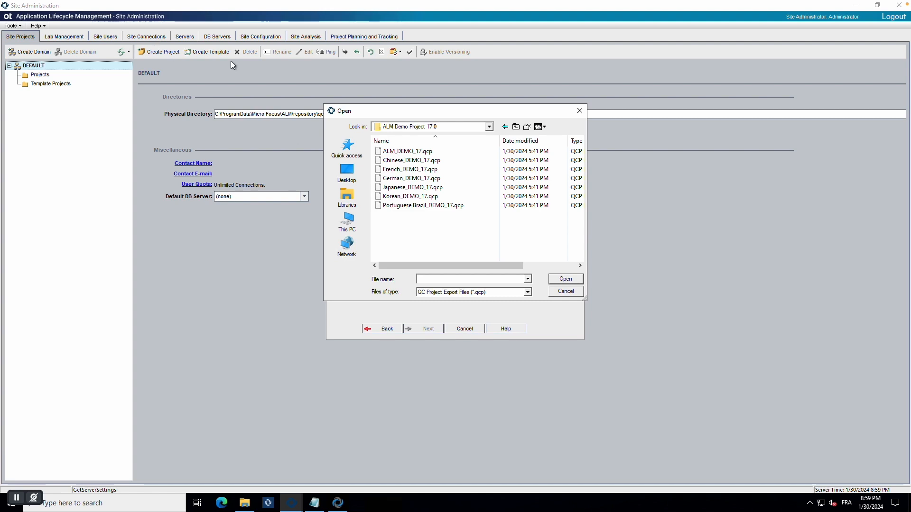
click(410, 152)
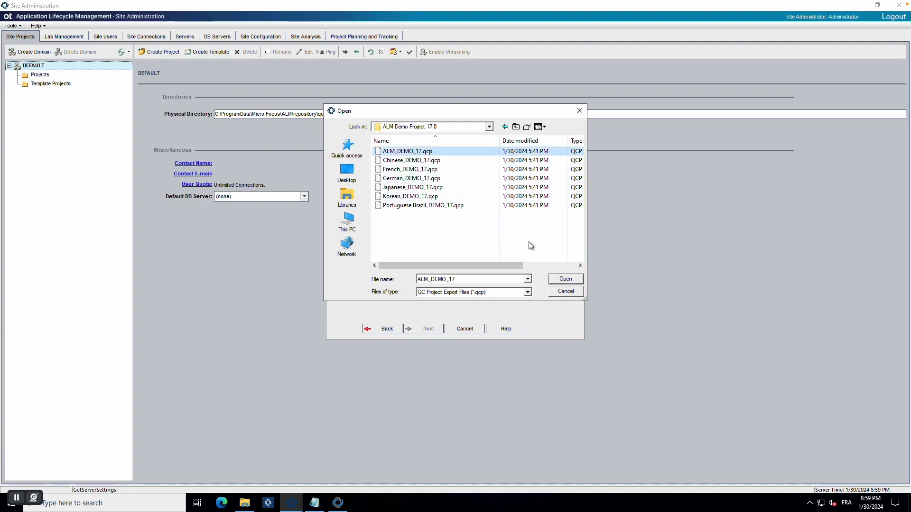
click(565, 279)
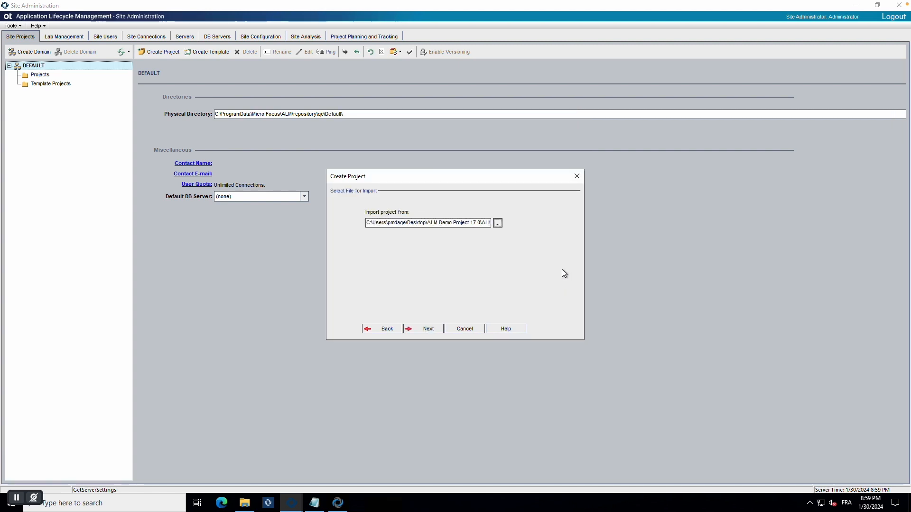
click(428, 329)
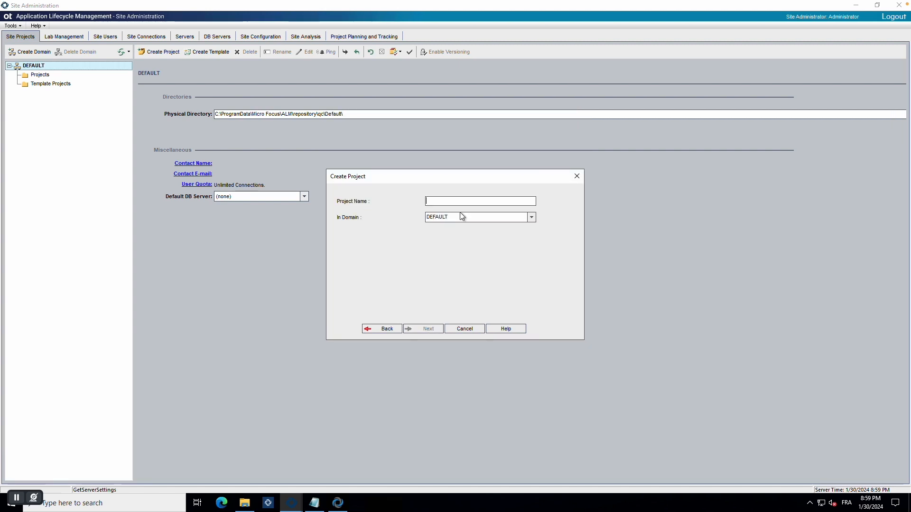
Step: Name the imported project Demo_Project in the DEFAULT domain and continue to the creation summary
text(Demo)
key(BackSpace)
key(BackSpace)
key(BackSpace)
key(BackSpace)
text(Demo)
click(455, 272)
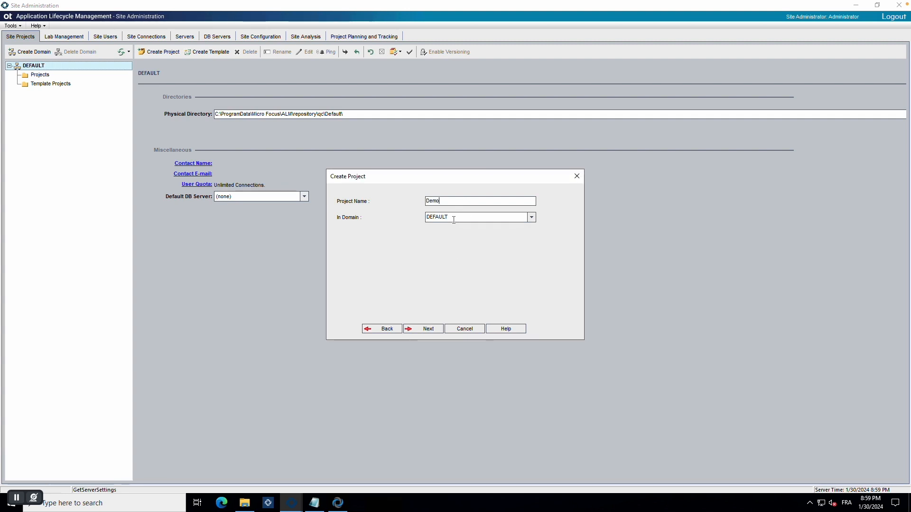
text(_)
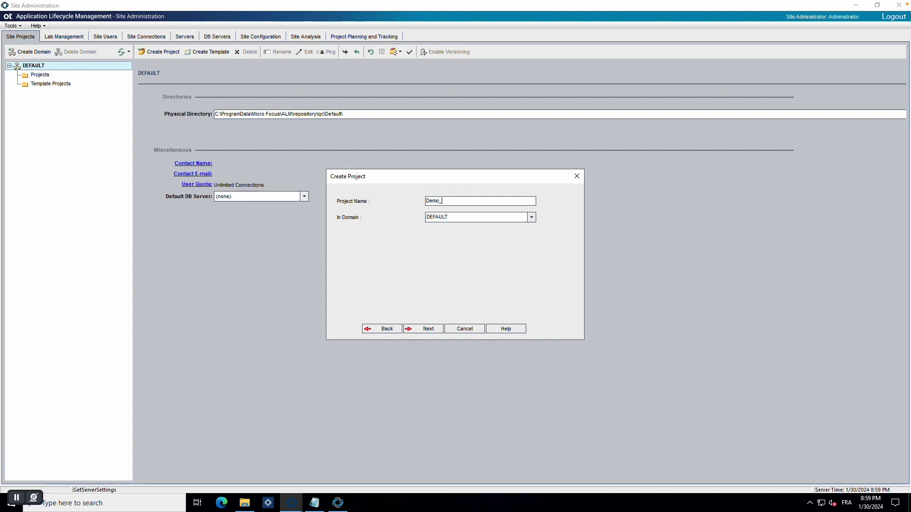
text(Project)
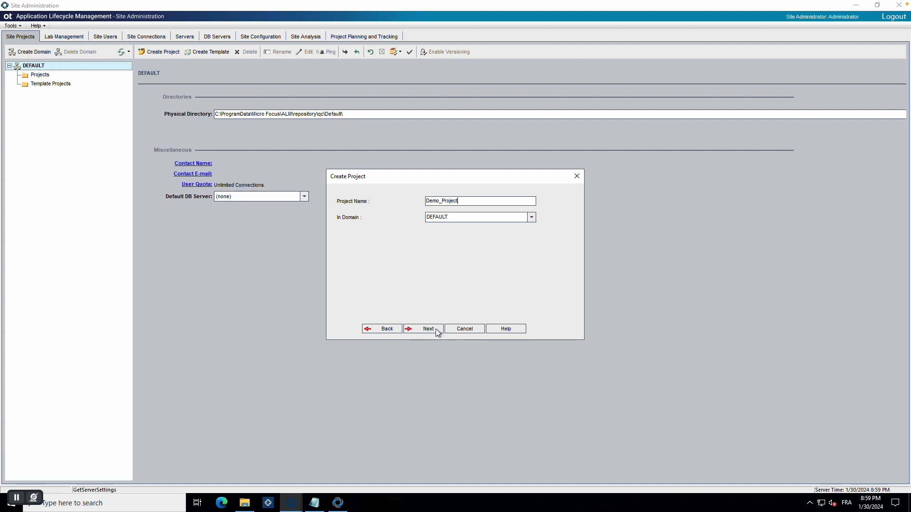
click(437, 331)
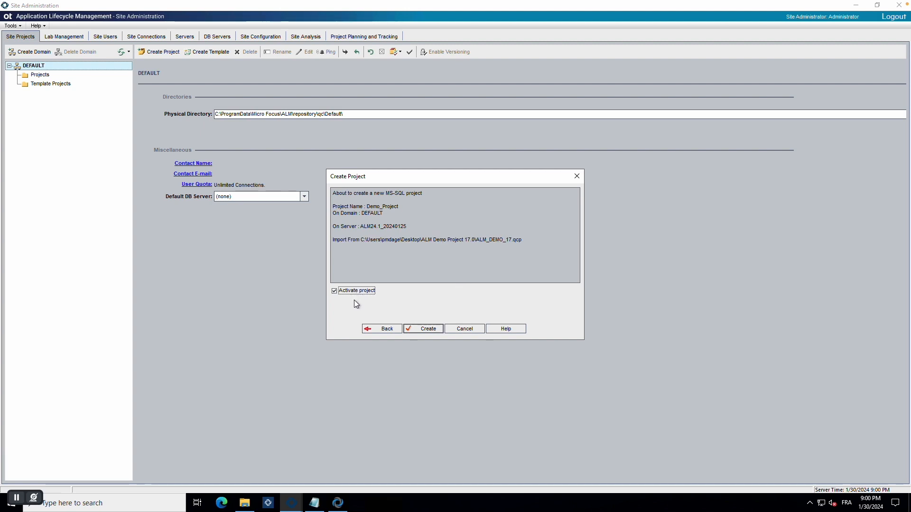
Step: Create Demo_Project from the import file with the Activate project option enabled, and dismiss the resulting messages
click(428, 328)
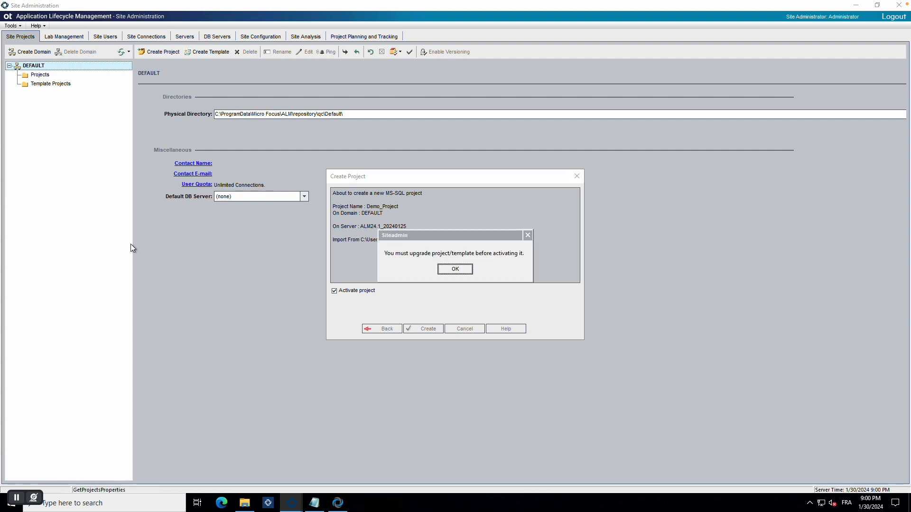
click(448, 269)
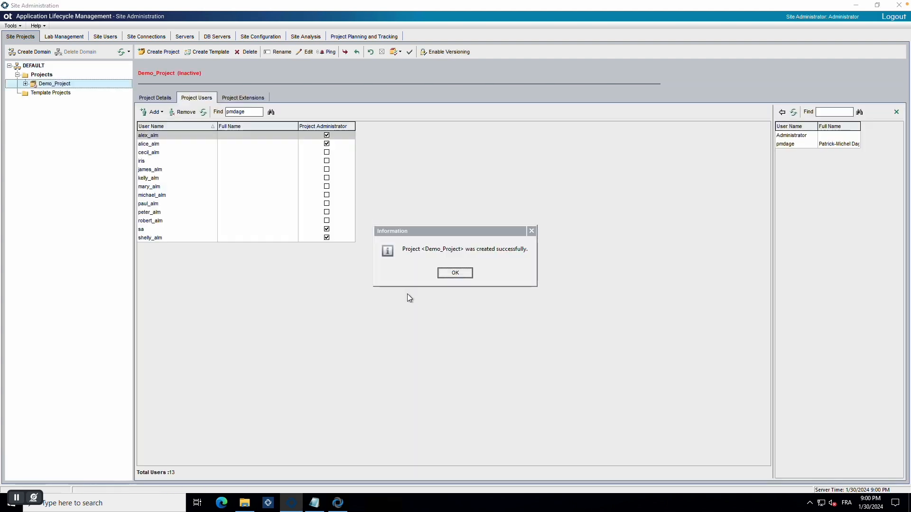
click(457, 273)
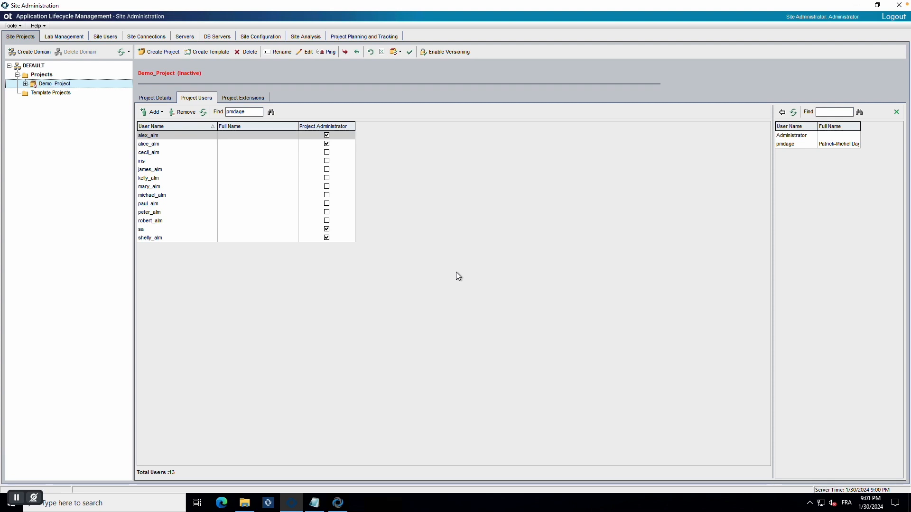
Step: Try to activate the imported Demo_Project
right_click(78, 84)
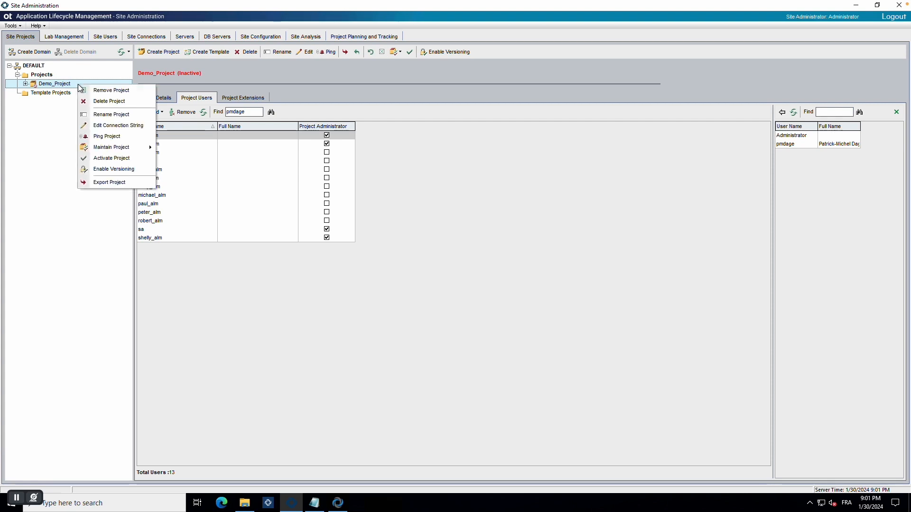
click(116, 158)
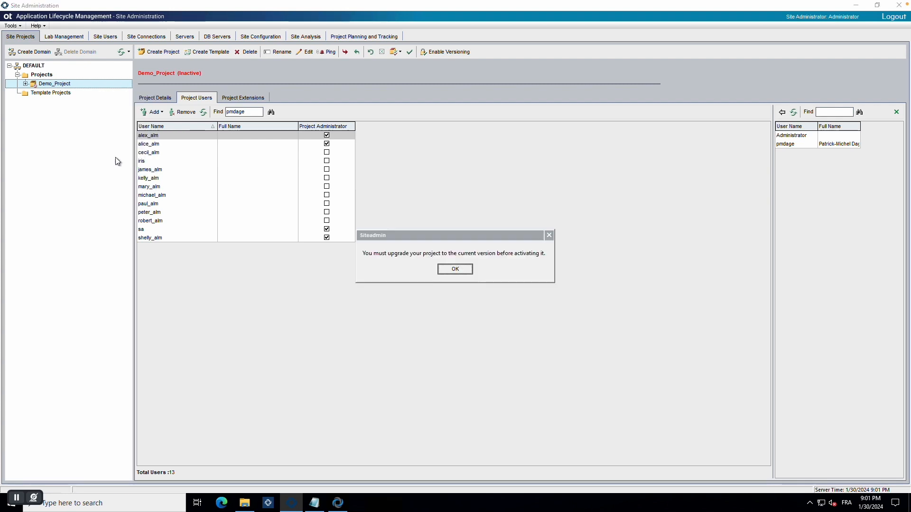
click(456, 270)
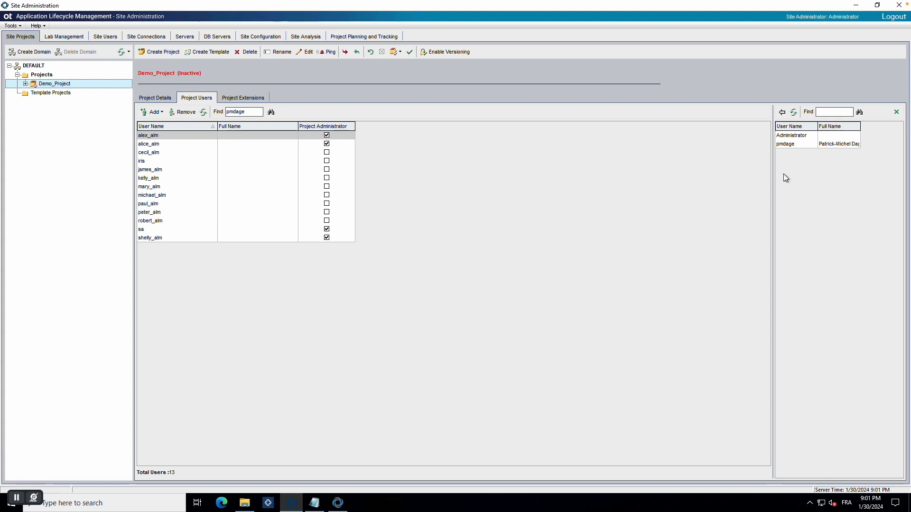
Step: Try to add the site user listed below Administrator to Demo_Project's users
click(786, 144)
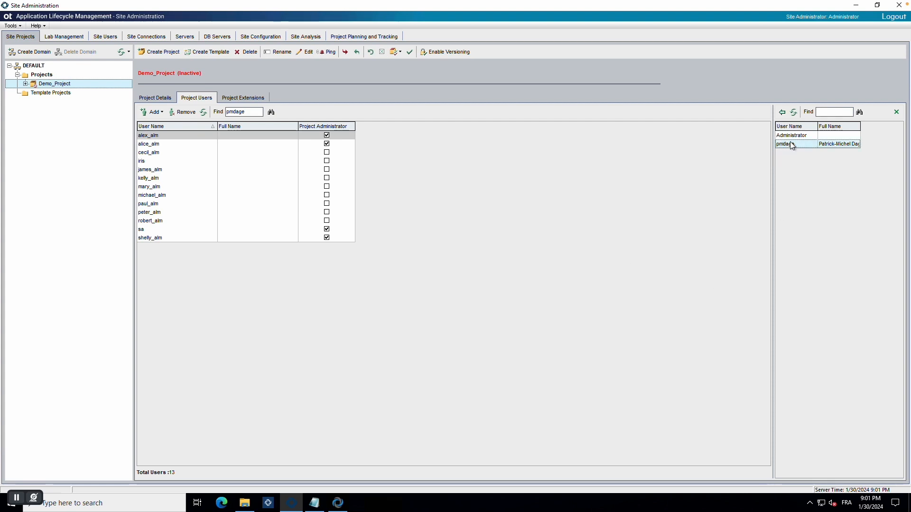
click(781, 113)
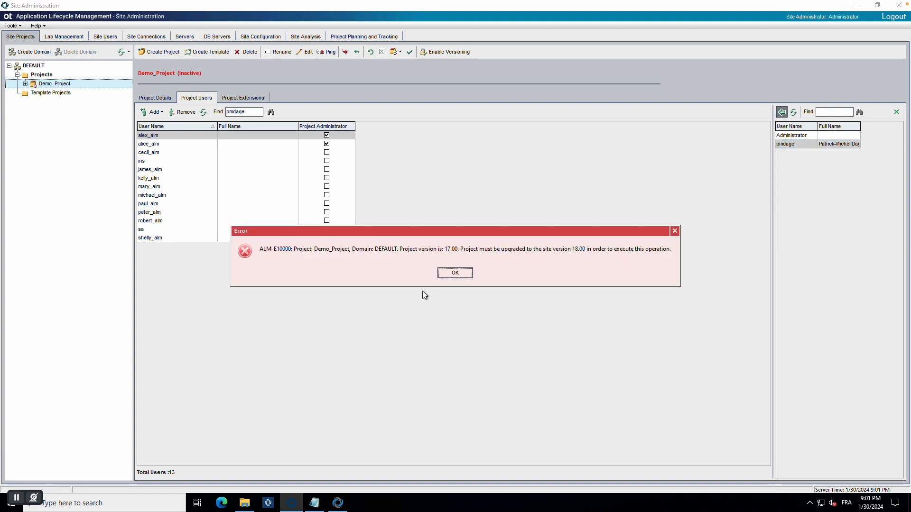
click(456, 274)
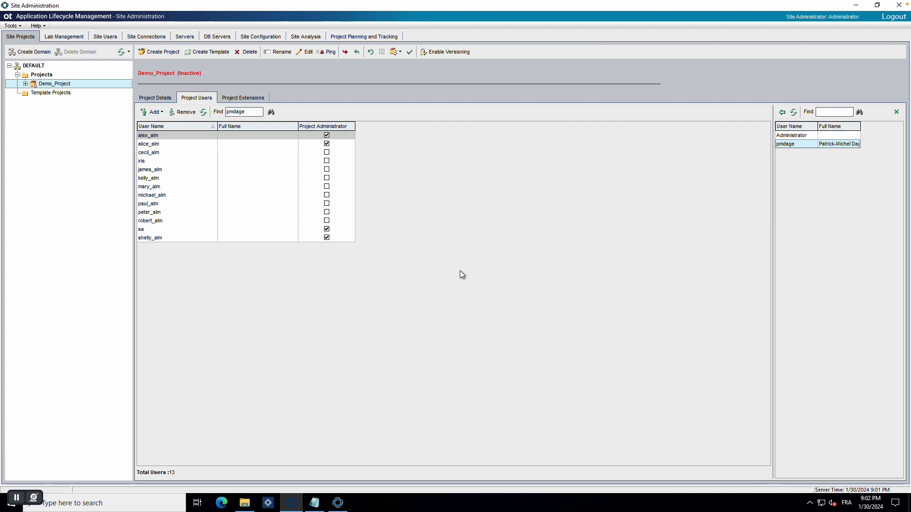
Step: Run the Verify Project maintenance check on Demo_Project, review its final results and close the verification window
right_click(82, 86)
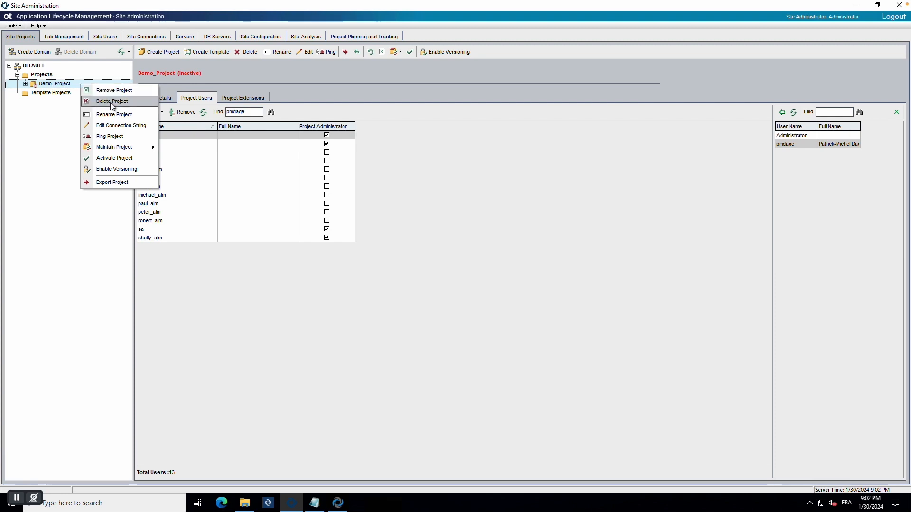
mouse_move(119, 149)
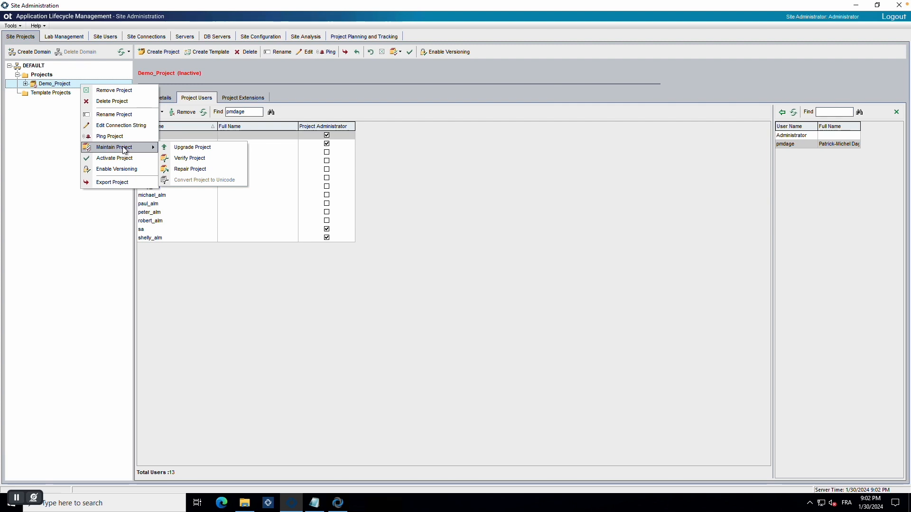
click(191, 159)
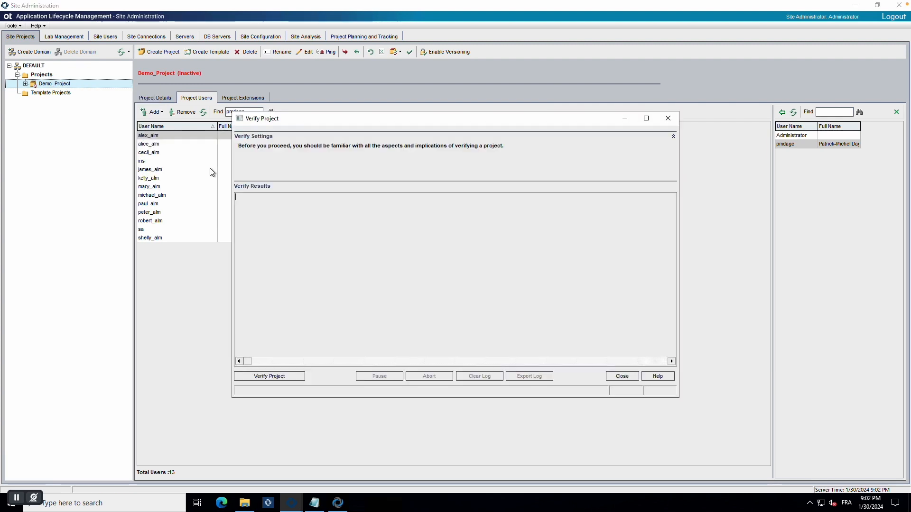
click(291, 379)
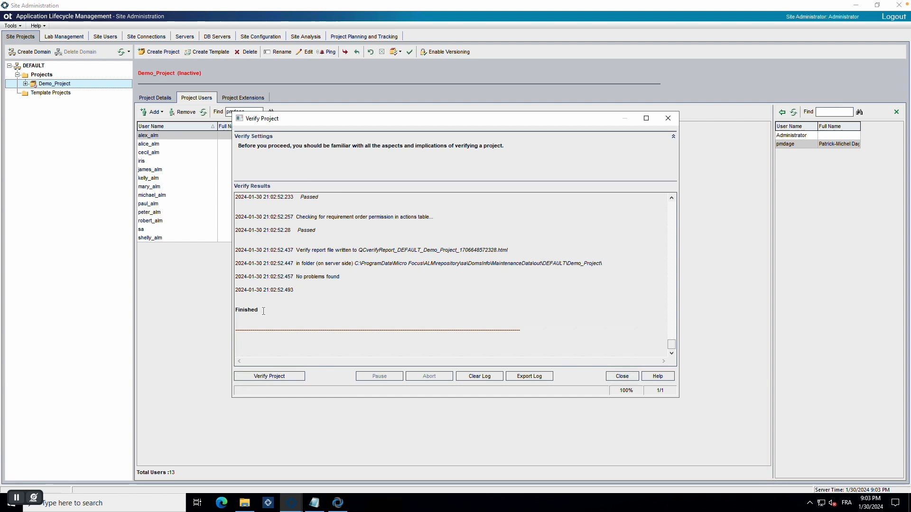
drag(351, 279, 284, 278)
click(392, 288)
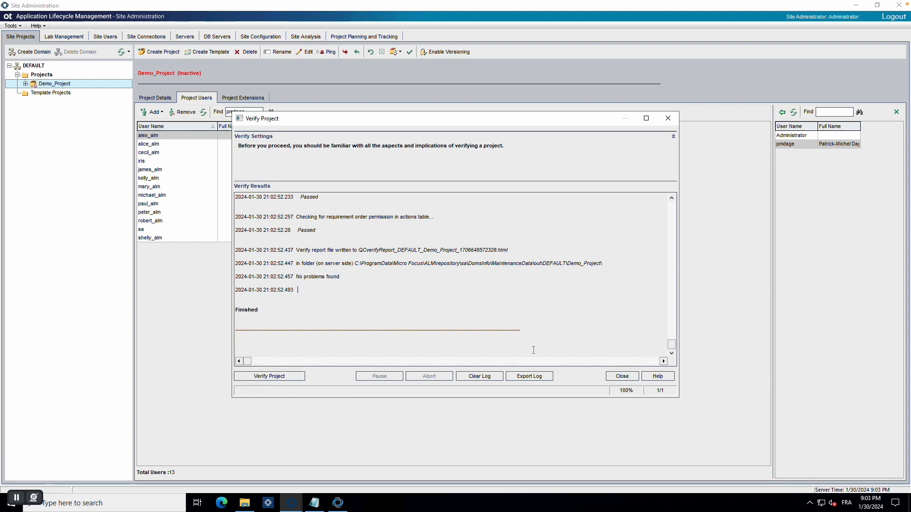
click(621, 376)
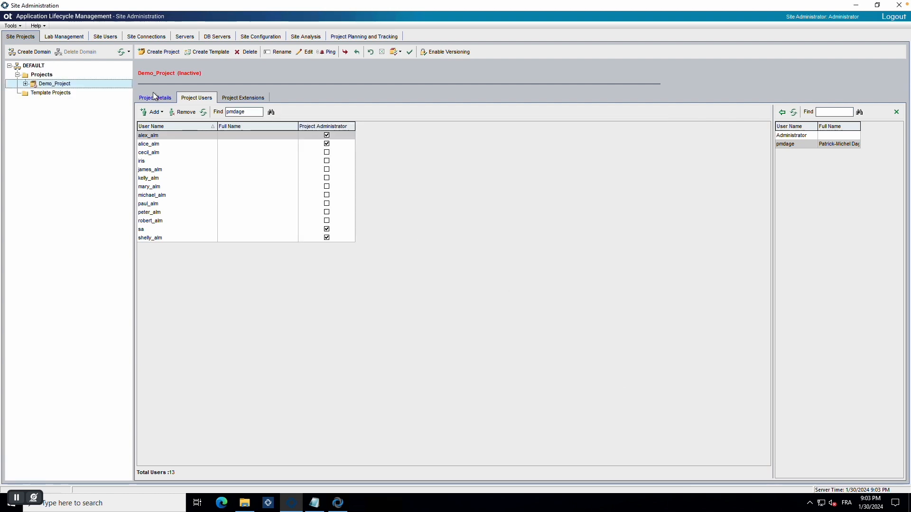
Step: Run the Repair Project maintenance task on Demo_Project without silent mode and close the repair window
right_click(67, 88)
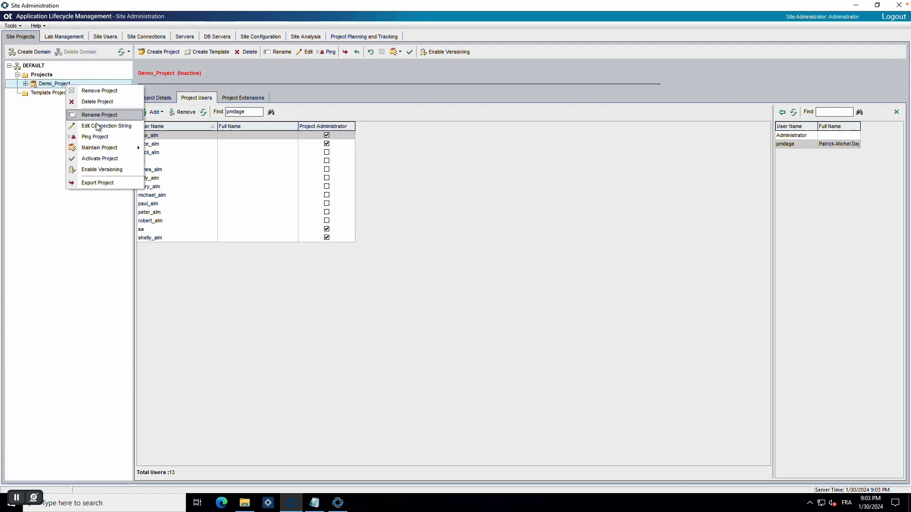
mouse_move(104, 151)
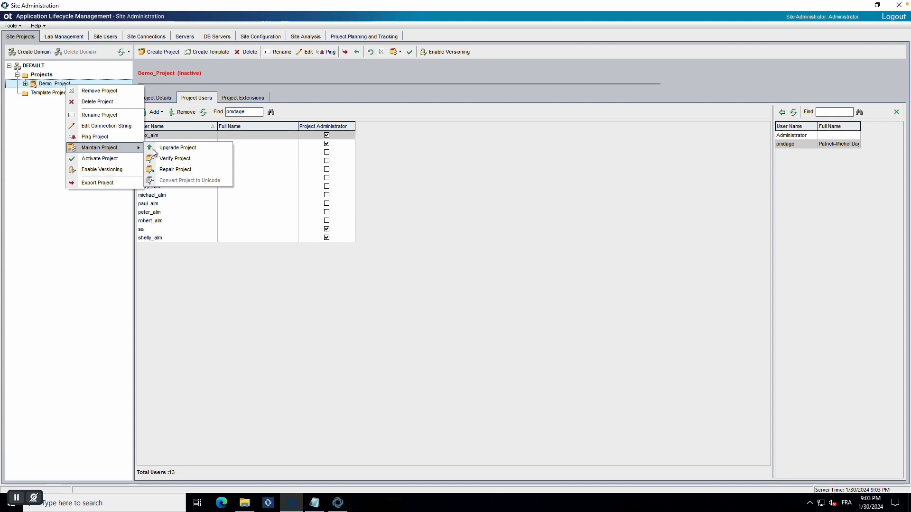
click(179, 171)
click(274, 376)
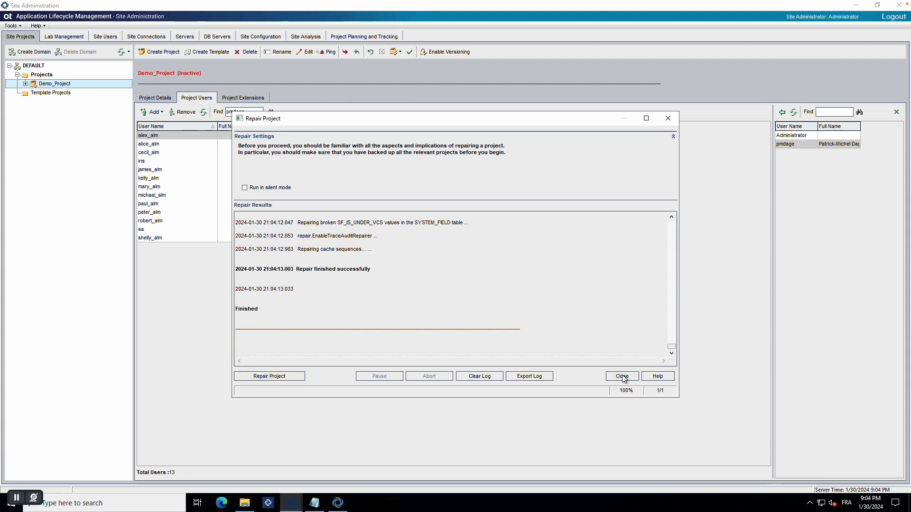
click(622, 376)
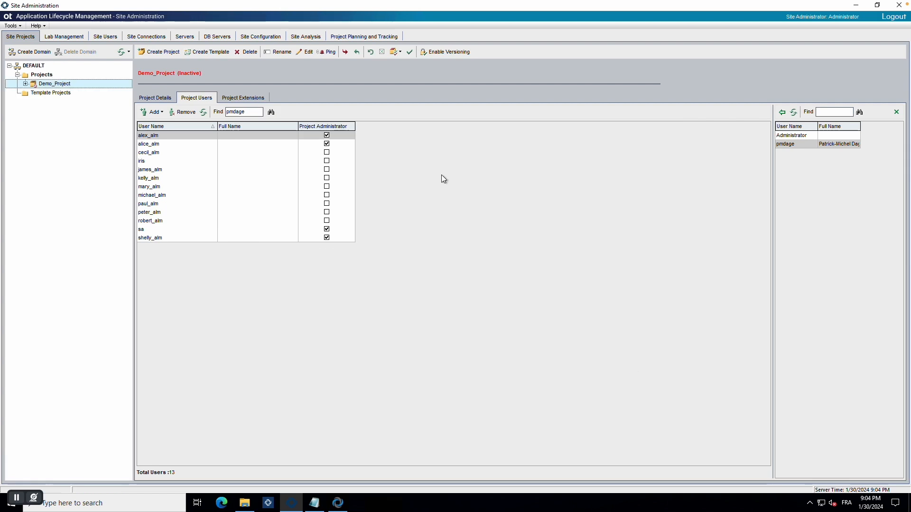
Step: Upgrade Demo_Project with the Upgrade Project maintenance task, without silent mode, and close the upgrade window
right_click(67, 82)
mouse_move(109, 150)
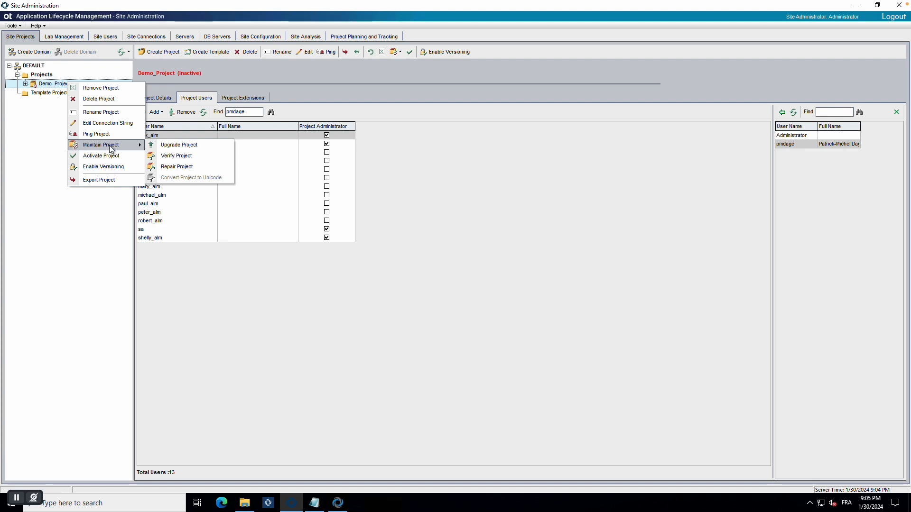
click(175, 146)
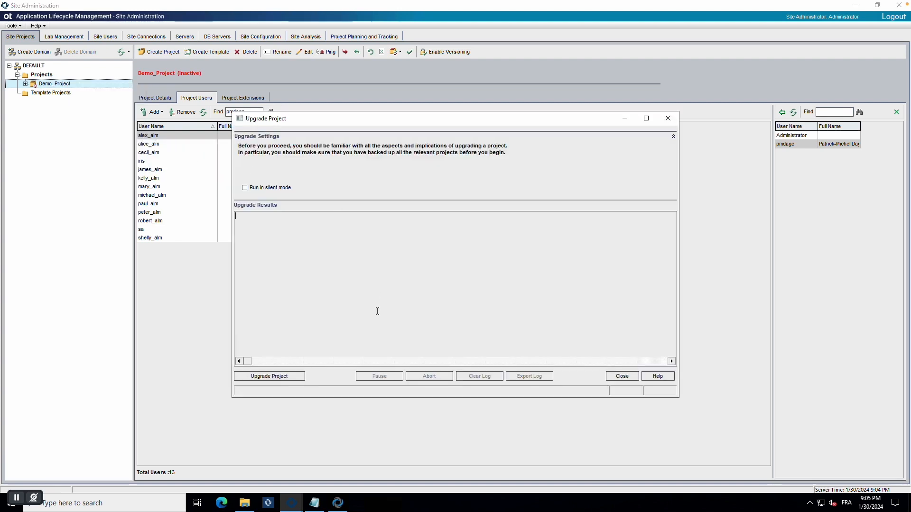
click(277, 375)
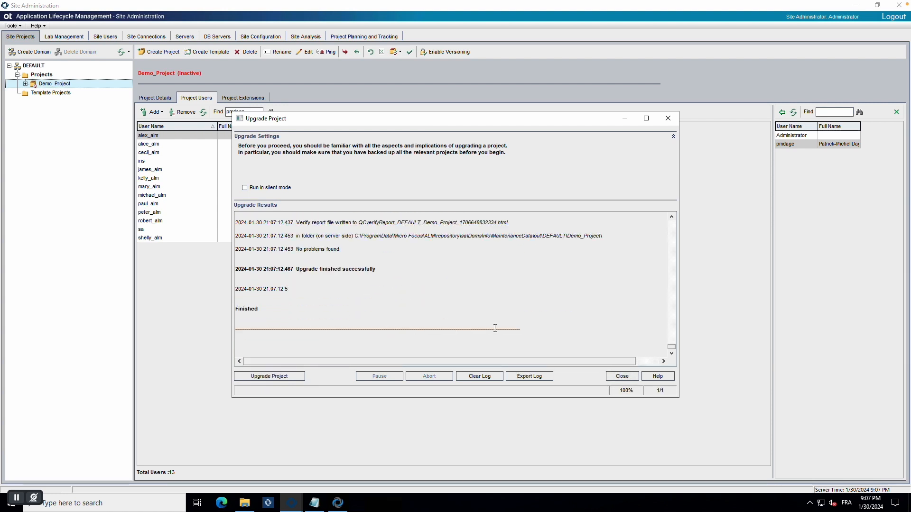
click(620, 376)
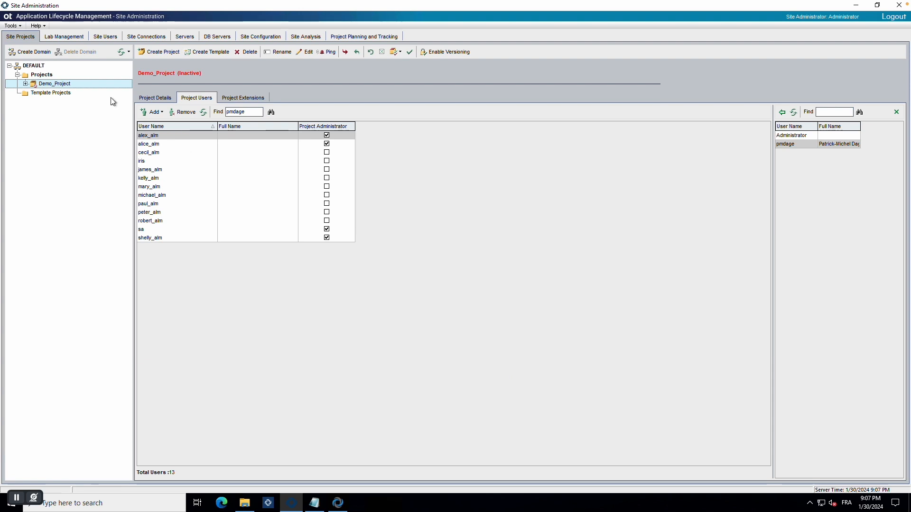
Step: Activate the upgraded Demo_Project in the DEFAULT domain
click(25, 85)
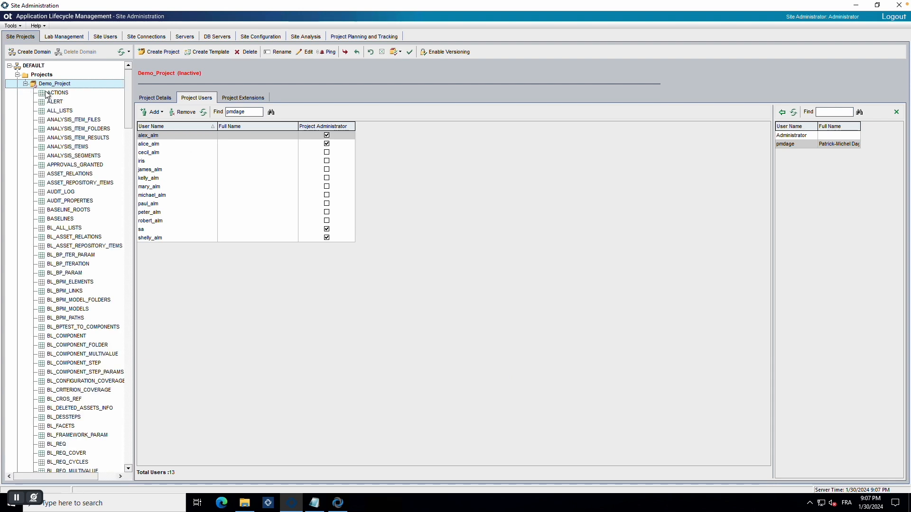
click(25, 84)
right_click(43, 85)
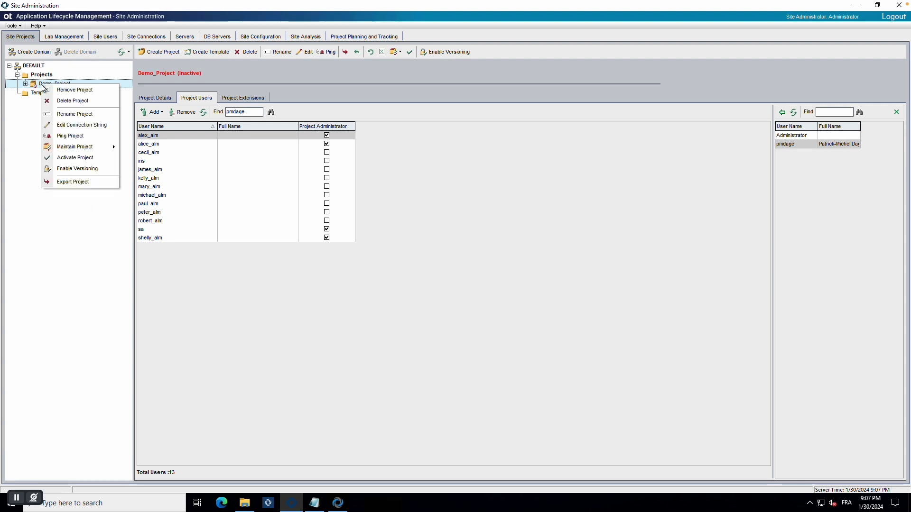
click(72, 158)
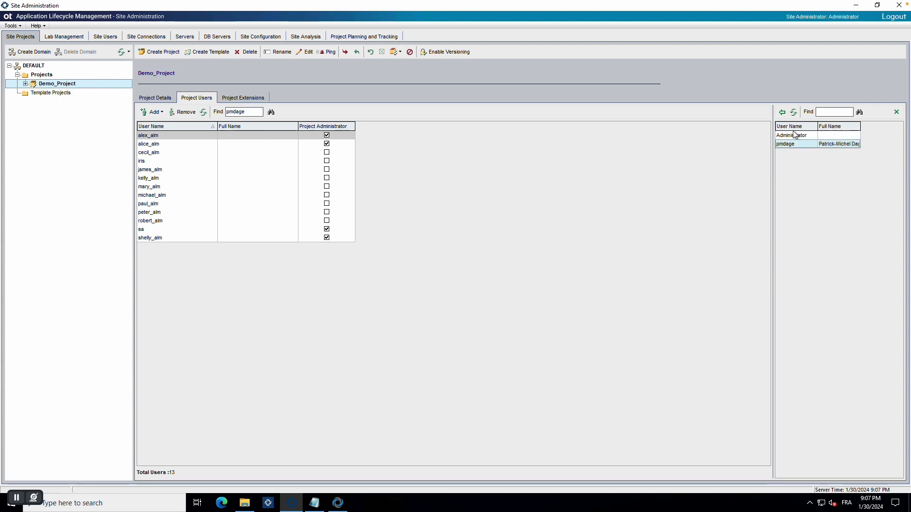
Step: Add the site user listed below Administrator to Demo_Project's users and make that user a project administrator
click(782, 112)
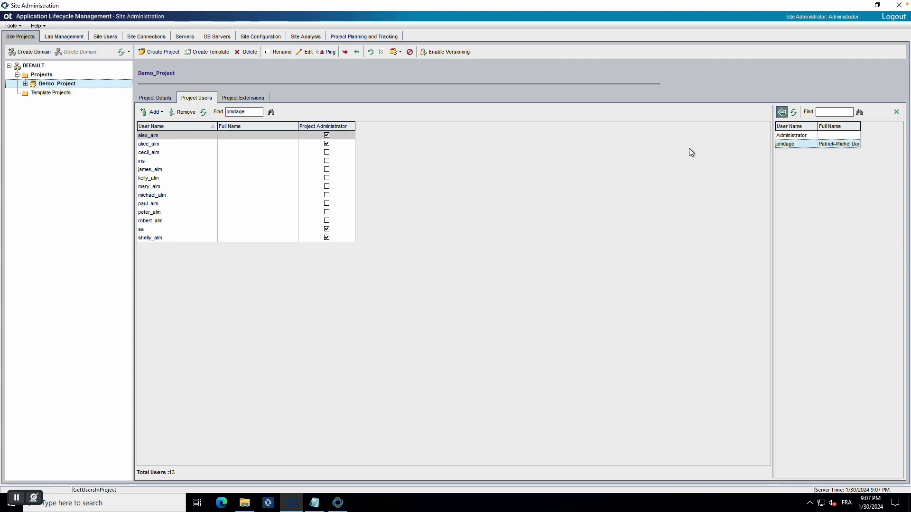
click(326, 221)
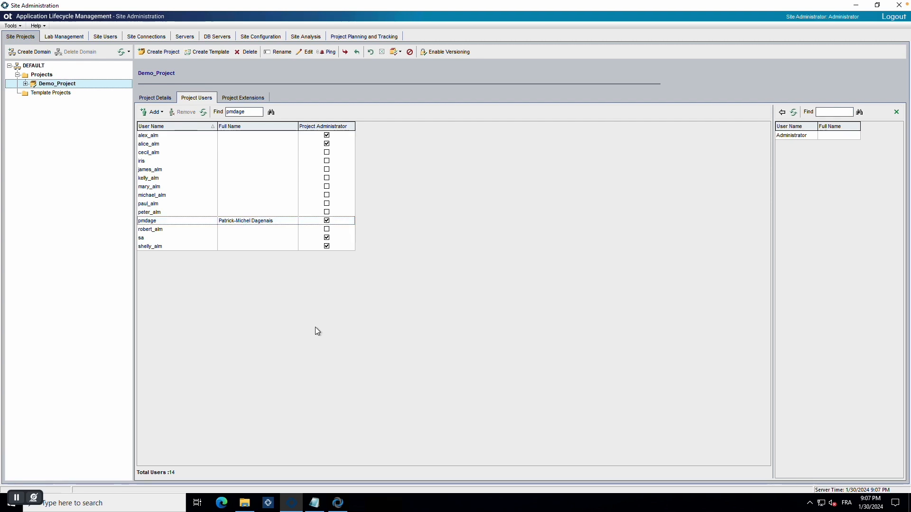
click(267, 503)
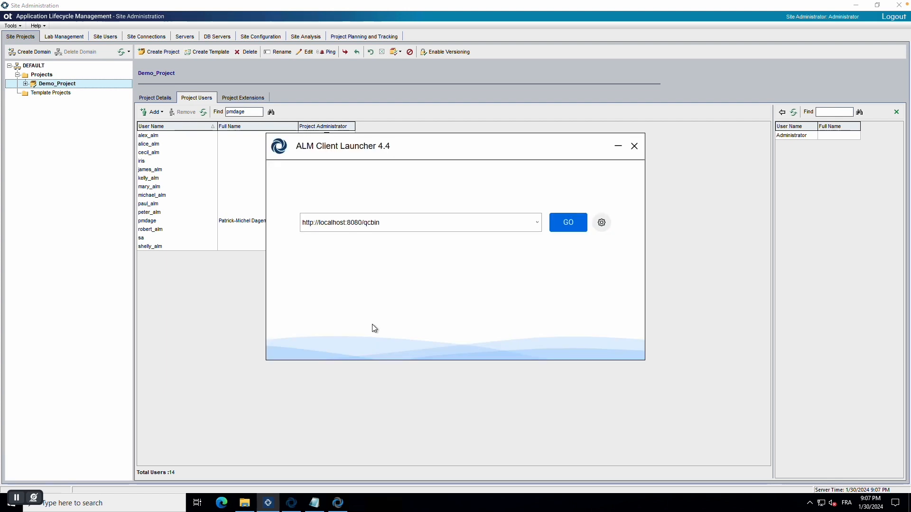
click(565, 224)
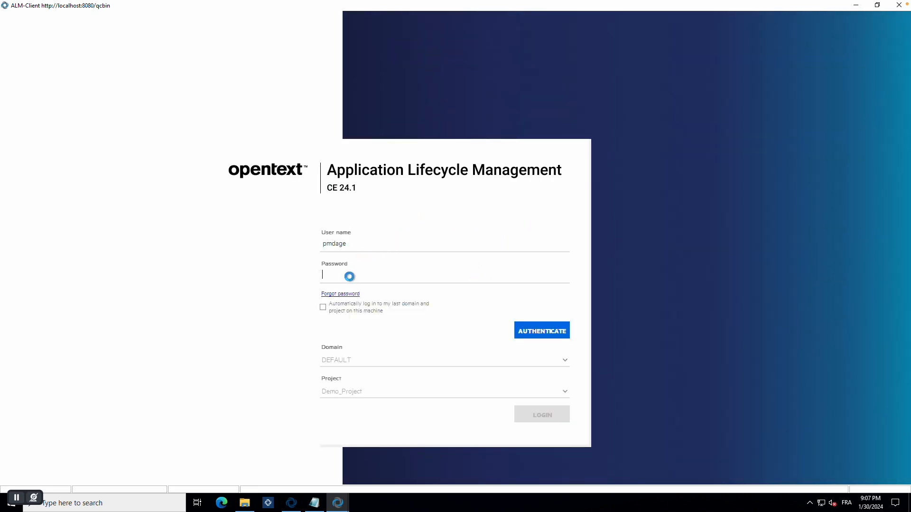
text(****)
key(BackSpace)
key(BackSpace)
key(BackSpace)
key(BackSpace)
text(************)
click(552, 336)
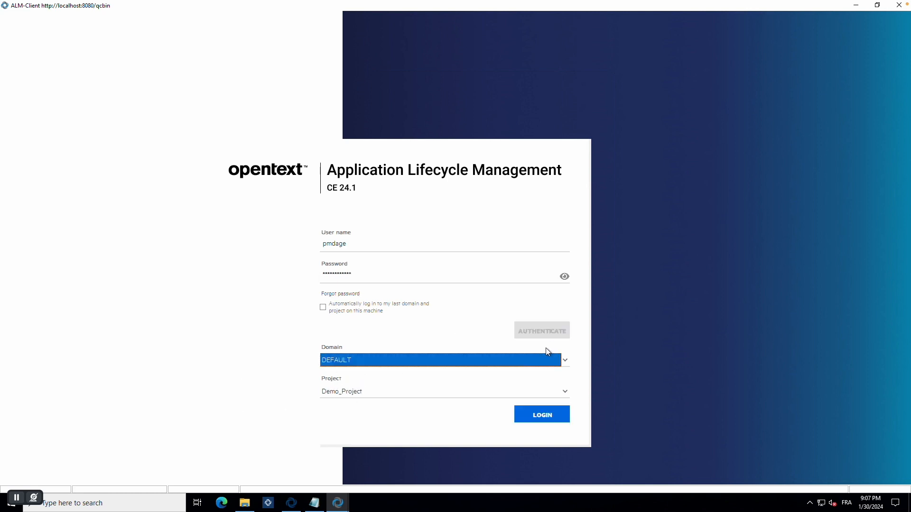
click(547, 417)
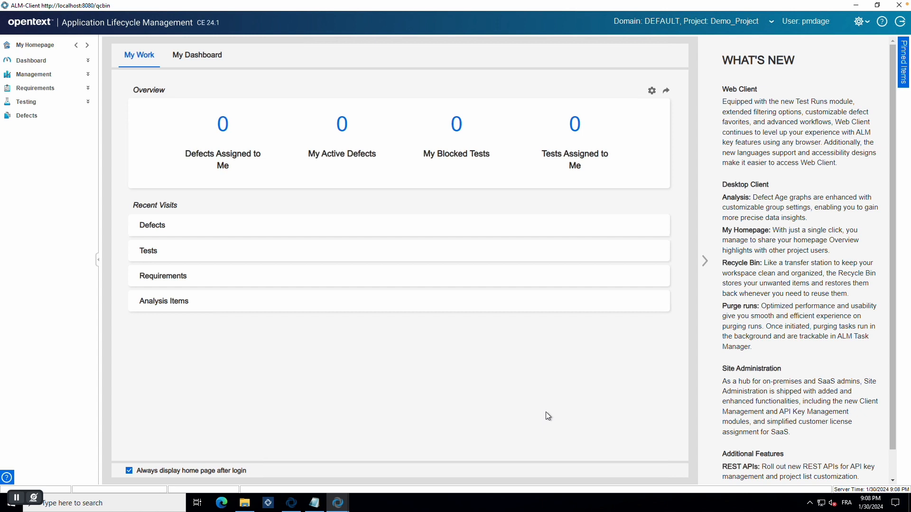
Step: Examine the imported project's content in the Analysis View and Test Runs modules, and open test run 412
click(42, 61)
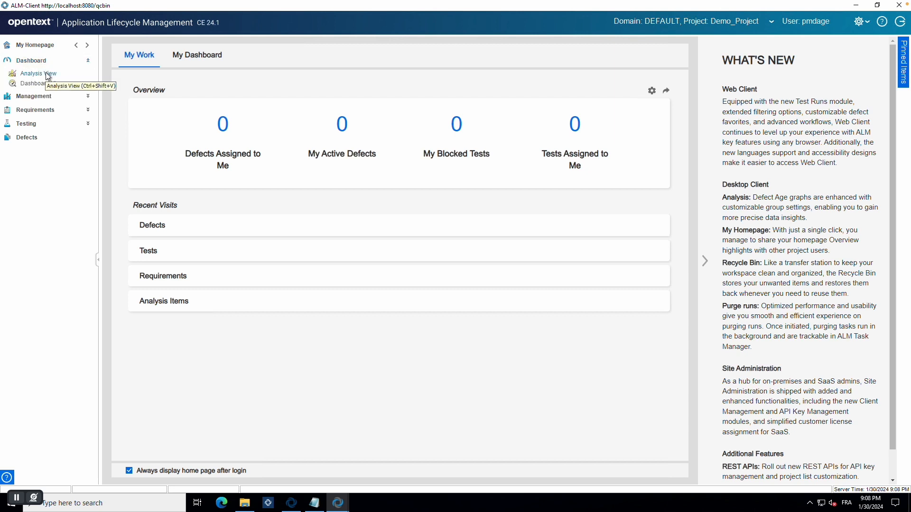
click(48, 75)
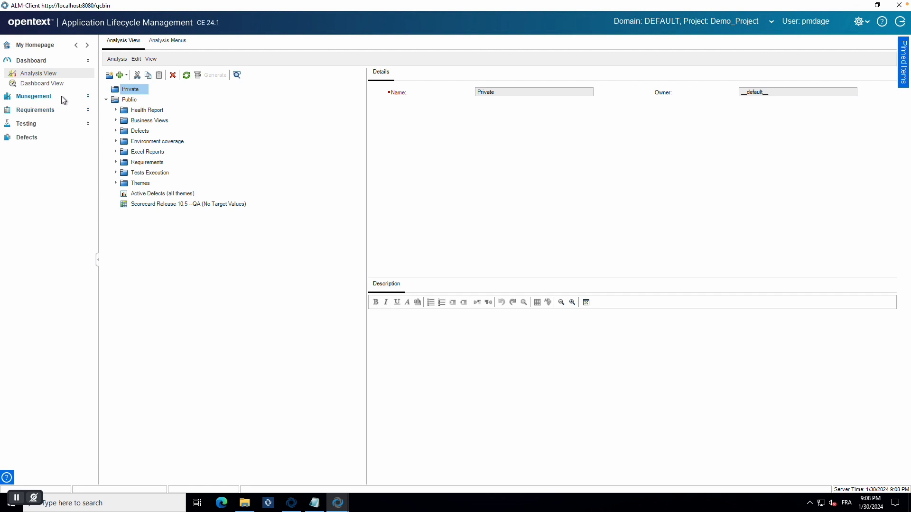
click(42, 124)
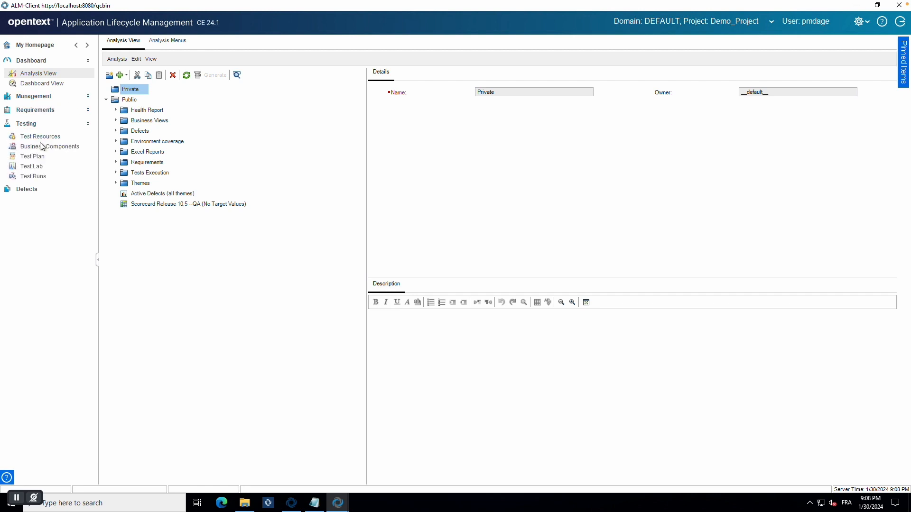
click(38, 177)
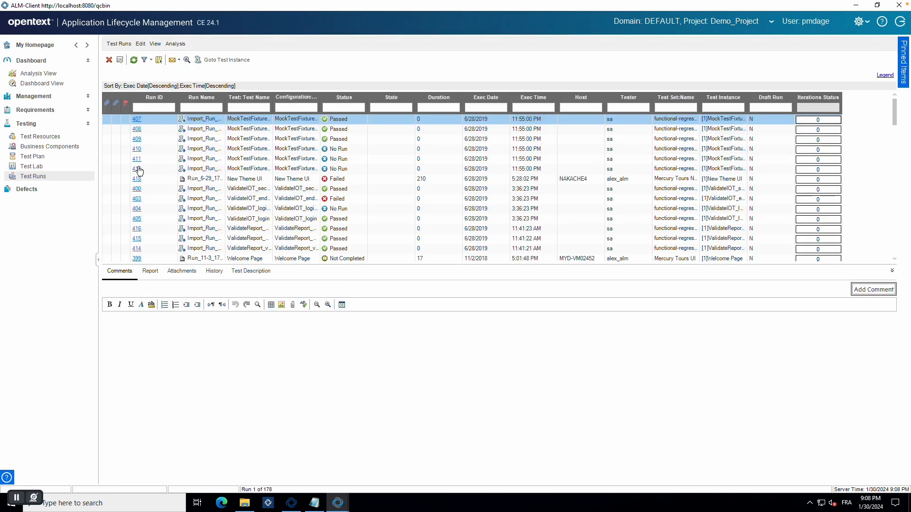
click(138, 170)
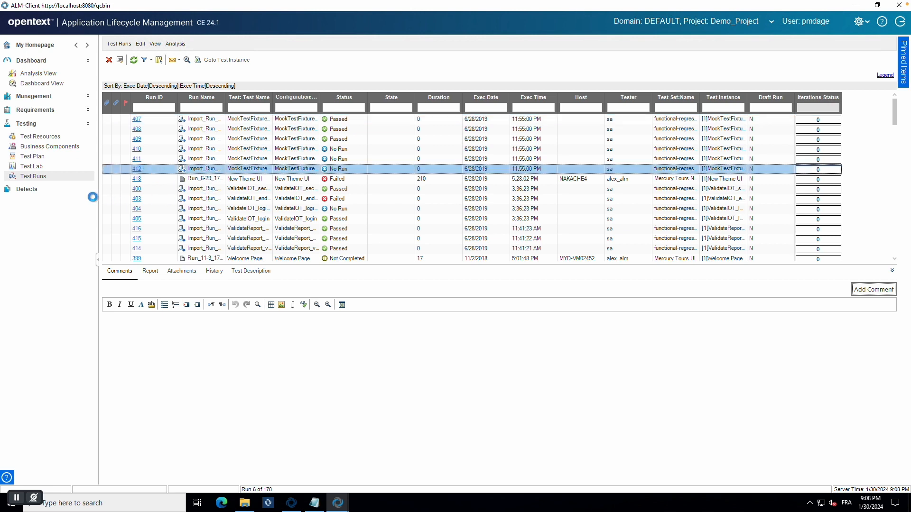